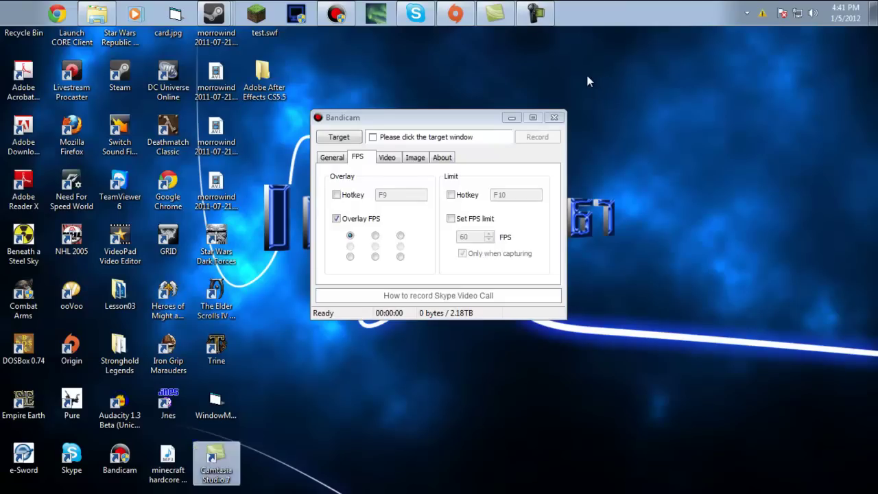
# Reposition the Bandicam window after briefly opening and dismissing the taskbar menu.
pyautogui.moveTo(464, 117); pyautogui.dragTo(458, 125)
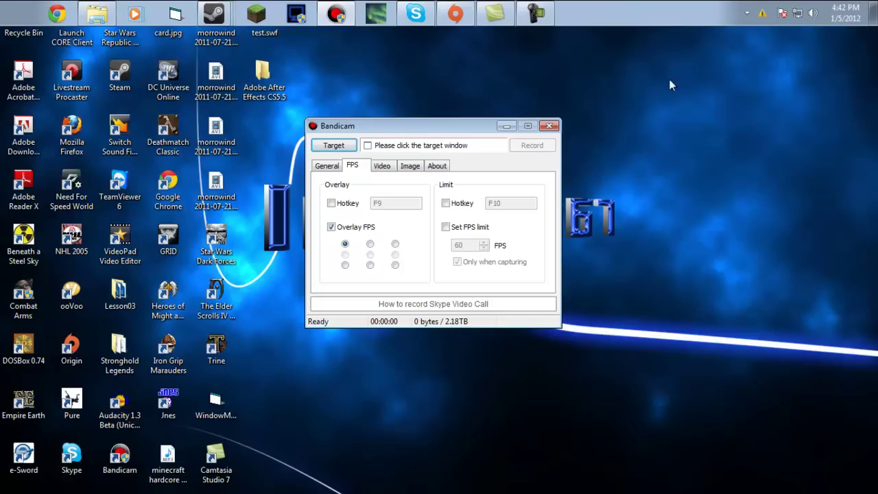
pyautogui.click(623, 7)
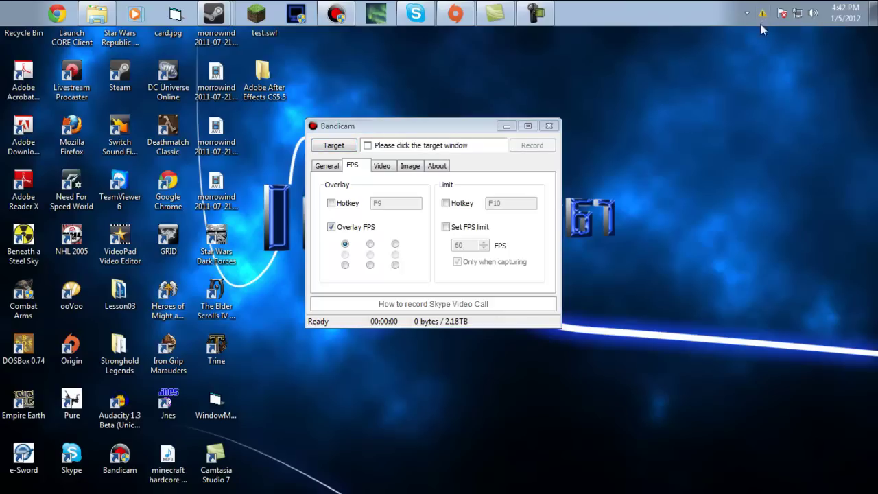
pyautogui.rightClick(711, 25)
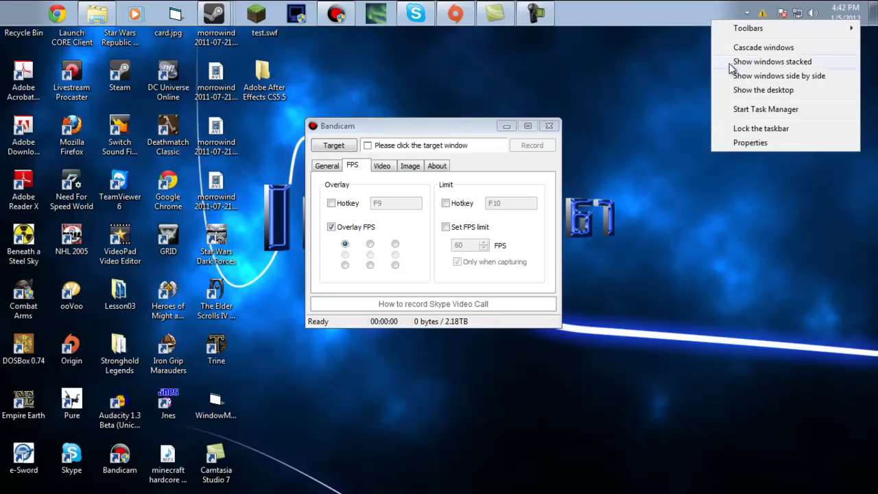
pyautogui.click(687, 133)
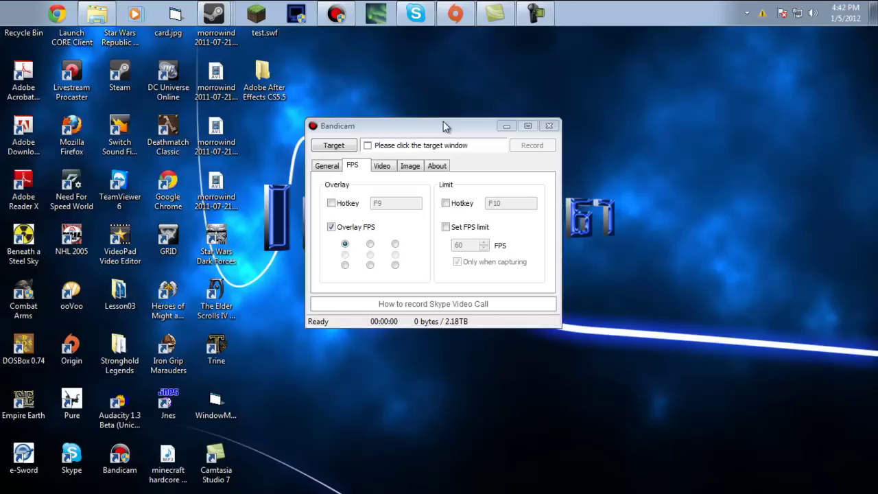
pyautogui.moveTo(443, 126); pyautogui.dragTo(437, 115)
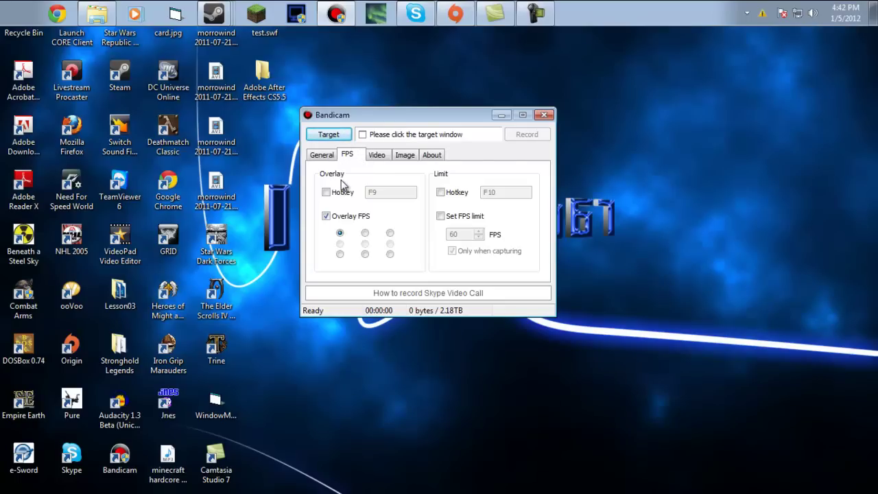
# Try FPS overlay positions top-middle and bottom-right, then settle it back at top-left.
pyautogui.click(365, 234)
pyautogui.click(340, 233)
pyautogui.click(390, 253)
pyautogui.click(340, 233)
# Leave the 60 FPS cap off, then open the Video tab's Record Settings.
pyautogui.click(441, 217)
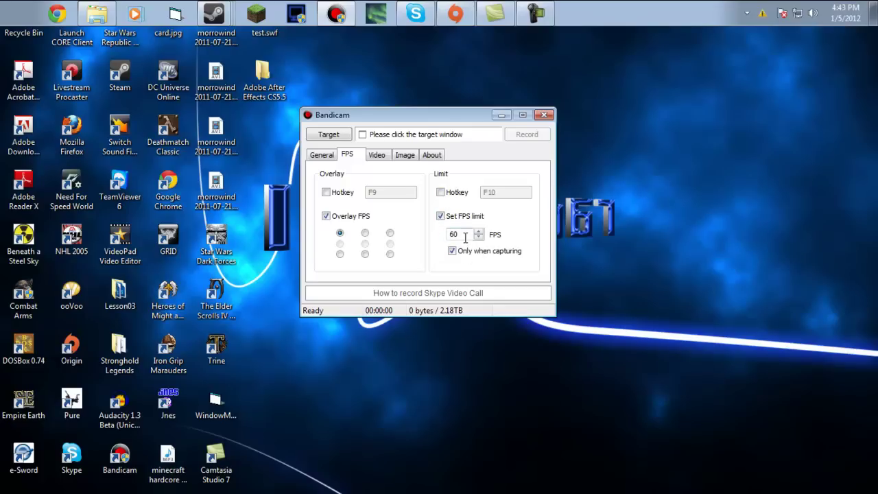
pyautogui.click(444, 222)
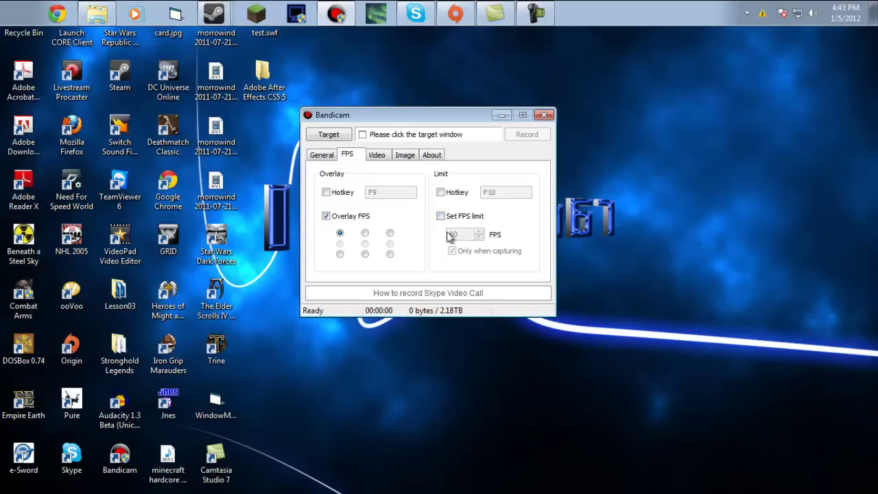
pyautogui.click(382, 156)
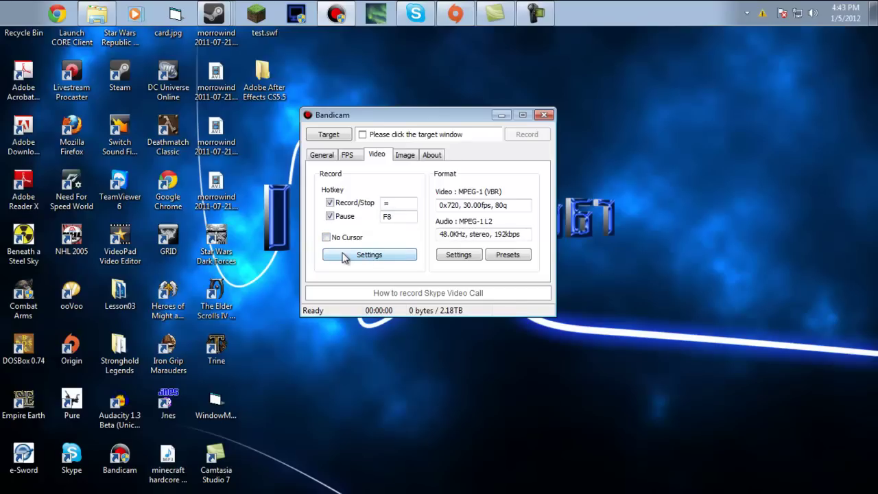
pyautogui.click(345, 257)
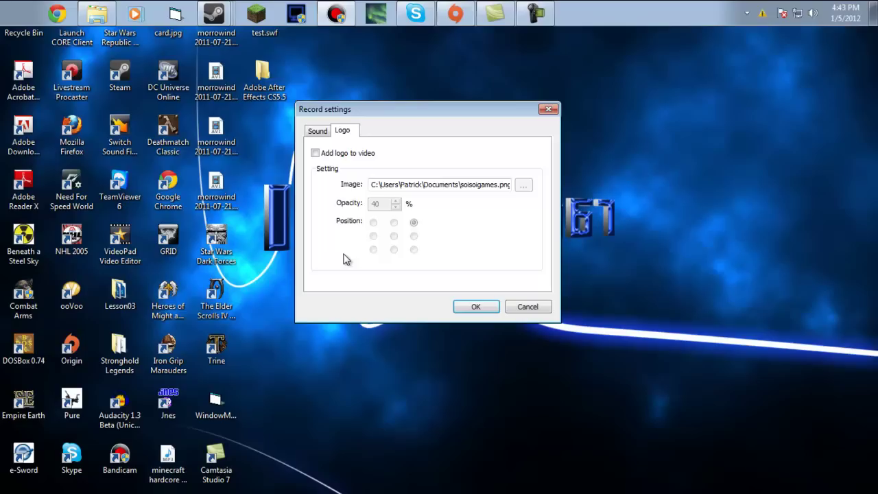
# Try the Turtle Beach headset microphone as secondary sound device, then revert to Disable (Recommend).
pyautogui.click(317, 130)
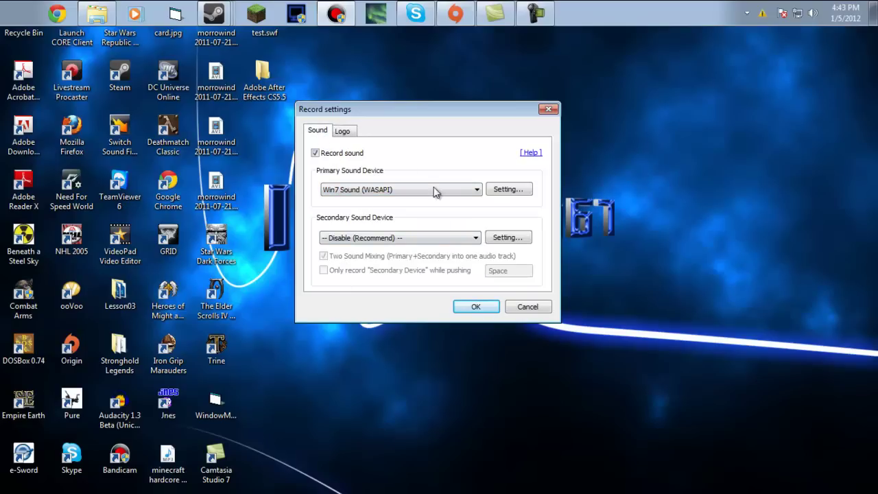
pyautogui.click(337, 240)
pyautogui.click(336, 274)
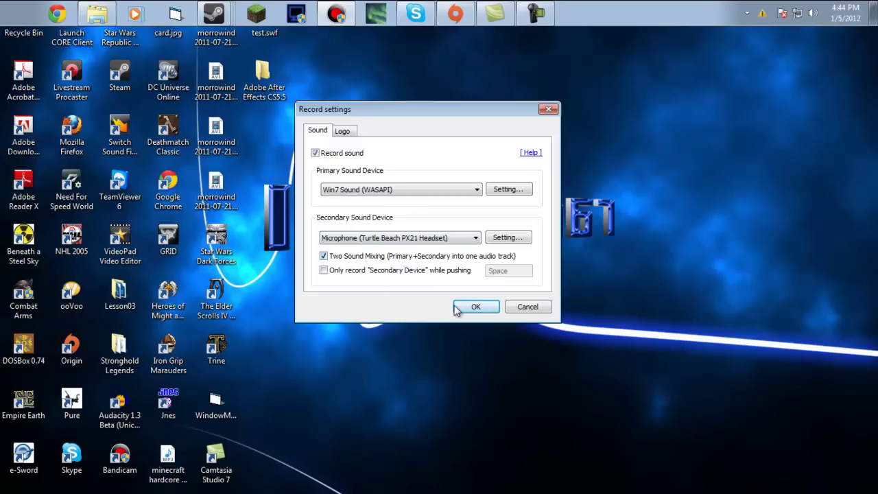
pyautogui.click(340, 238)
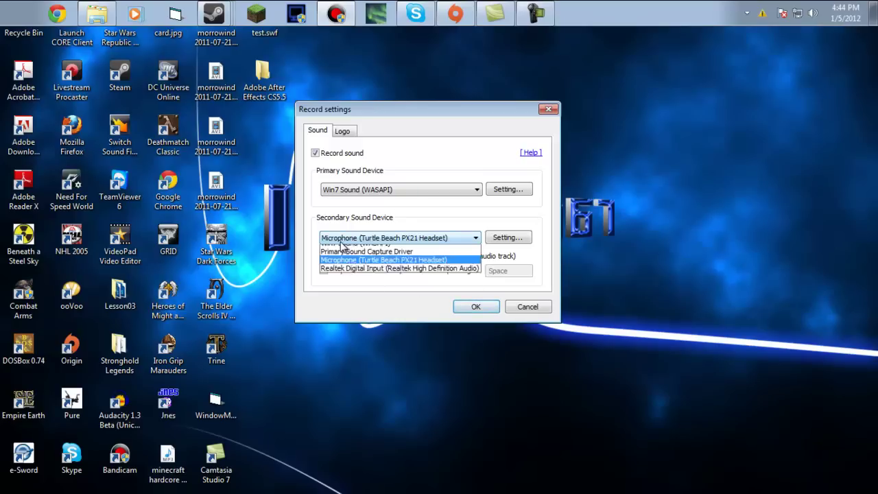
# Inspect the Logo tab's image path with the logo left off, and confirm with OK.
pyautogui.click(343, 134)
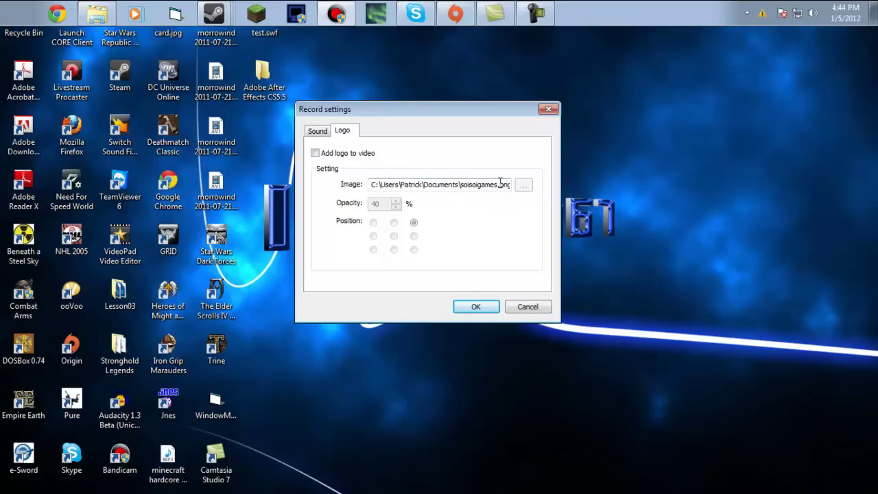
pyautogui.moveTo(500, 184); pyautogui.dragTo(512, 185)
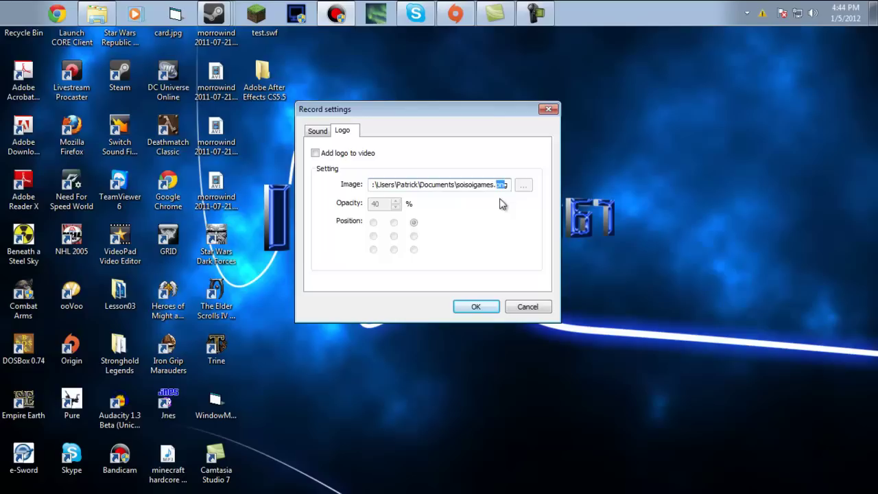
pyautogui.click(504, 185)
pyautogui.click(472, 306)
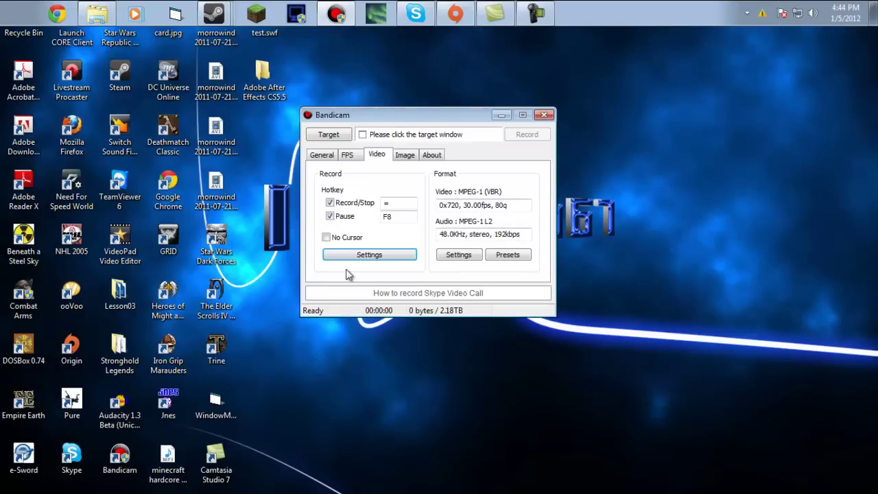
pyautogui.click(467, 258)
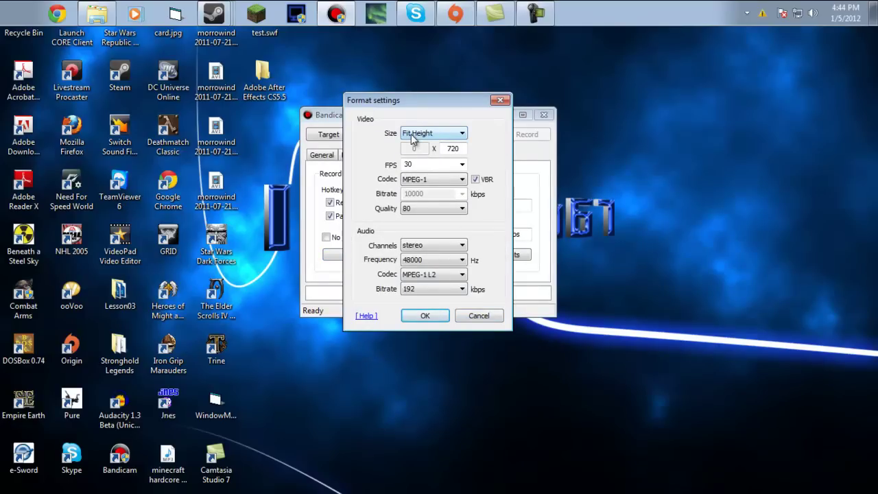
pyautogui.click(414, 135)
pyautogui.click(425, 168)
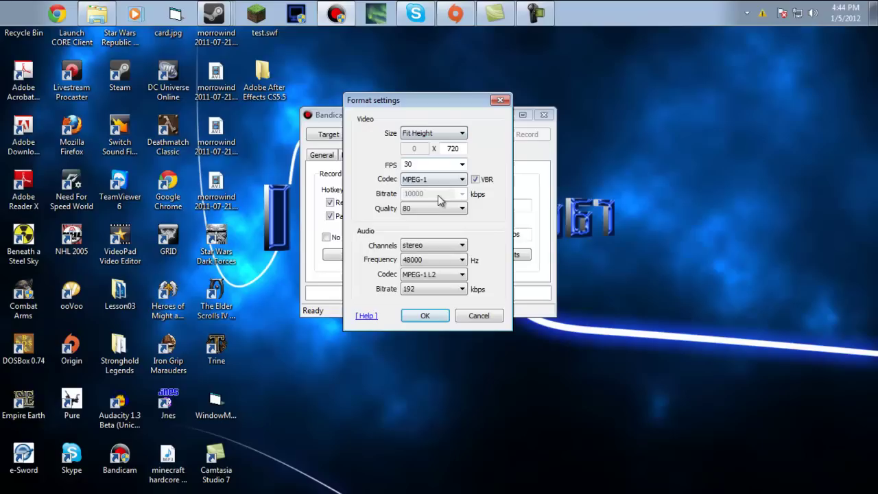
pyautogui.click(463, 148)
pyautogui.press('BackSpace')
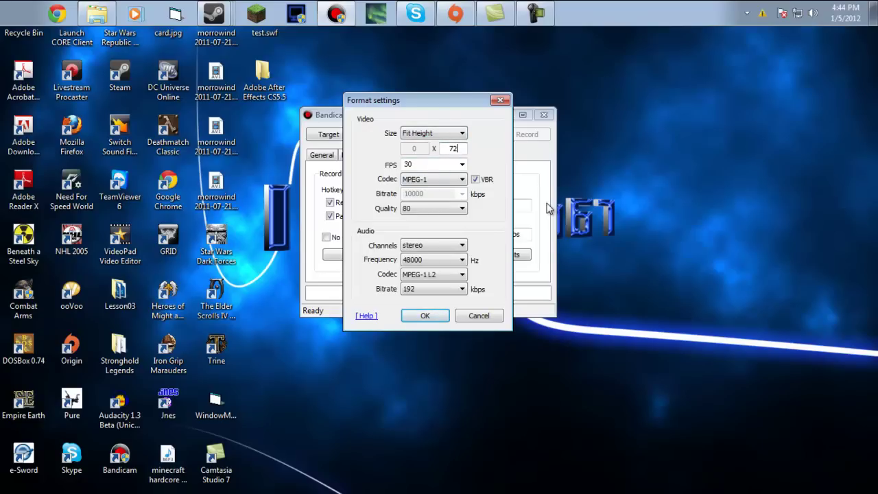
pyautogui.press('BackSpace')
pyautogui.press('BackSpace')
pyautogui.write('1')
pyautogui.write('08')
pyautogui.write('0')
pyautogui.press('BackSpace')
pyautogui.press('BackSpace')
pyautogui.press('BackSpace')
pyautogui.press('BackSpace')
pyautogui.write('720')
pyautogui.click(420, 183)
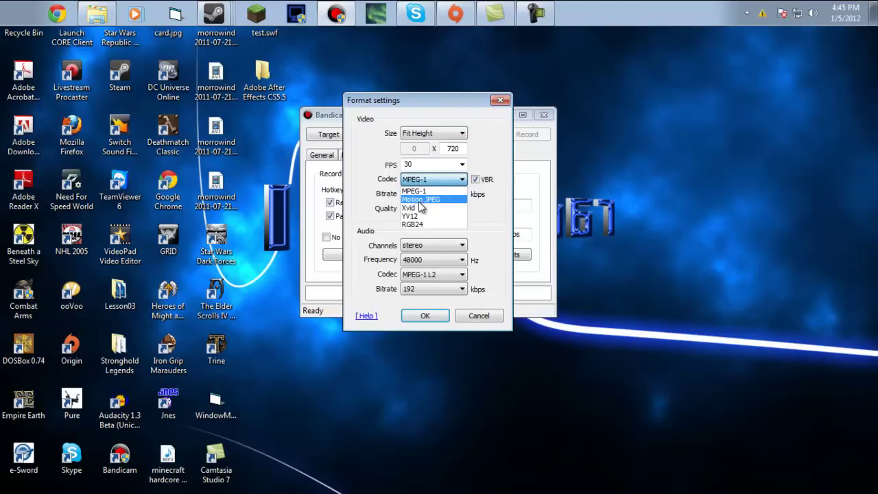
pyautogui.click(421, 199)
pyautogui.click(430, 179)
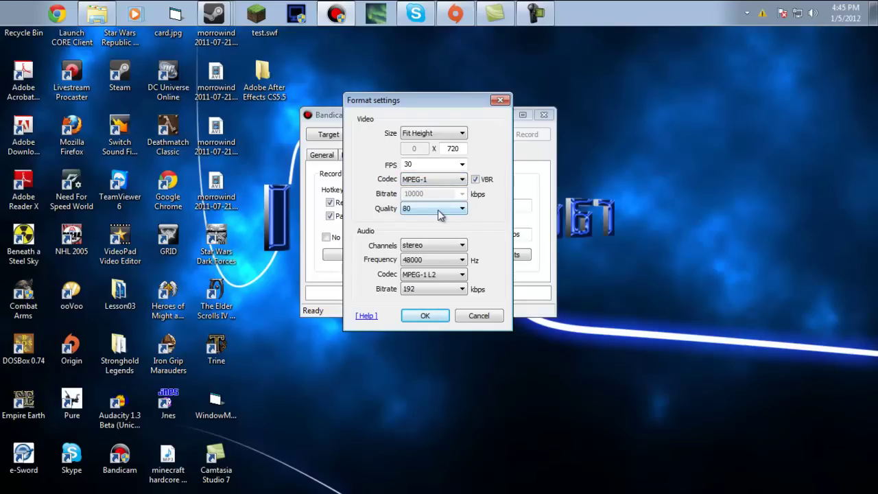
pyautogui.click(474, 180)
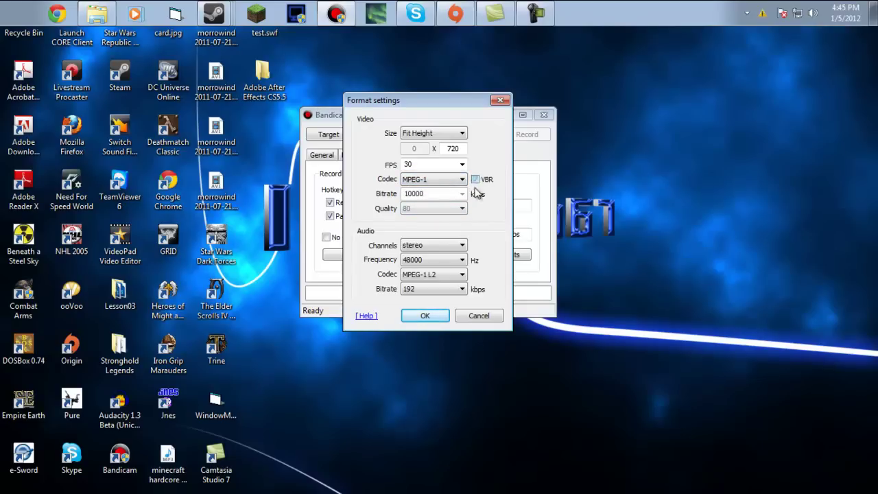
pyautogui.click(473, 181)
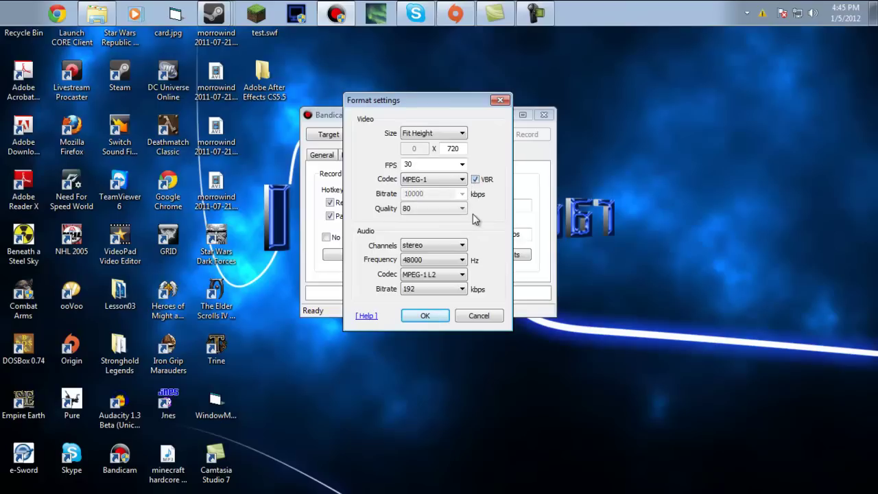
pyautogui.click(465, 208)
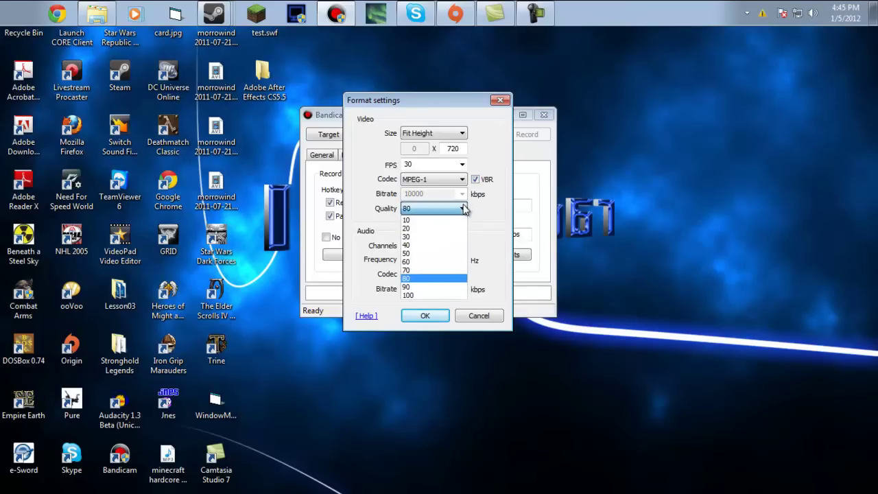
pyautogui.click(452, 281)
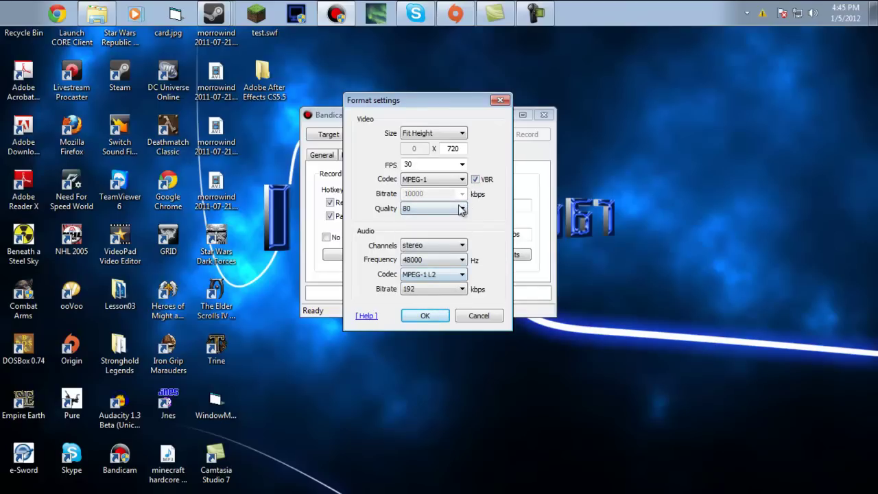
pyautogui.click(464, 209)
pyautogui.click(438, 281)
# Keep audio at stereo, 48000 Hz, MPEG-1 L2 and 192 kbps, and close the format settings.
pyautogui.click(443, 247)
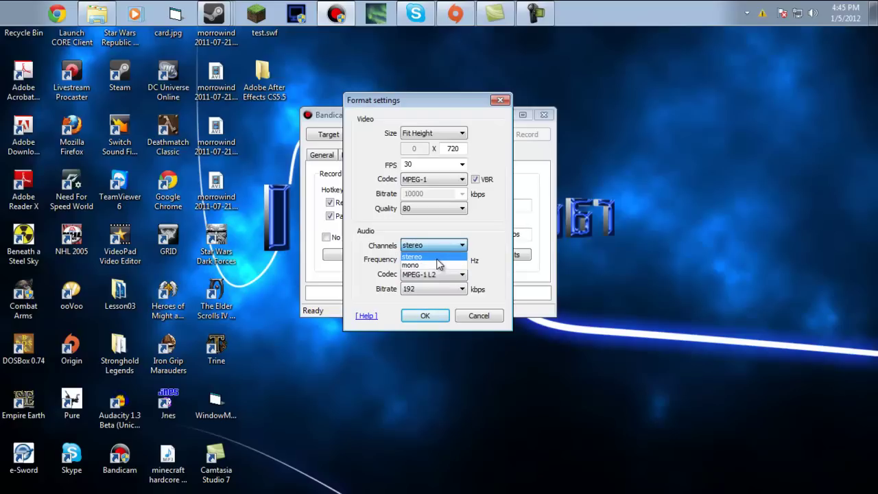
pyautogui.click(437, 258)
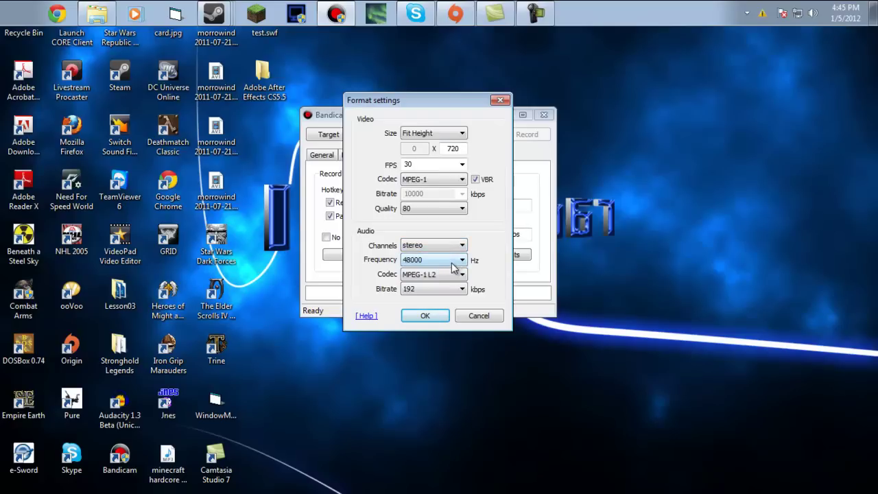
pyautogui.click(452, 261)
pyautogui.click(446, 304)
pyautogui.click(446, 276)
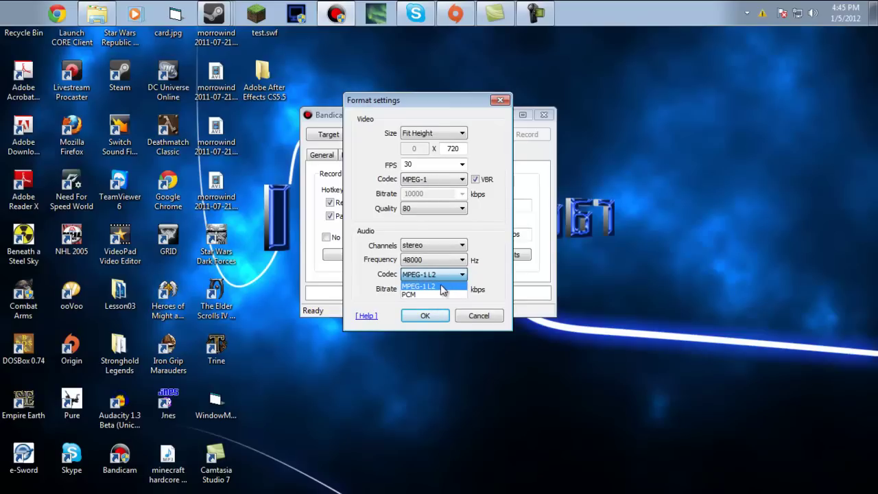
pyautogui.click(442, 287)
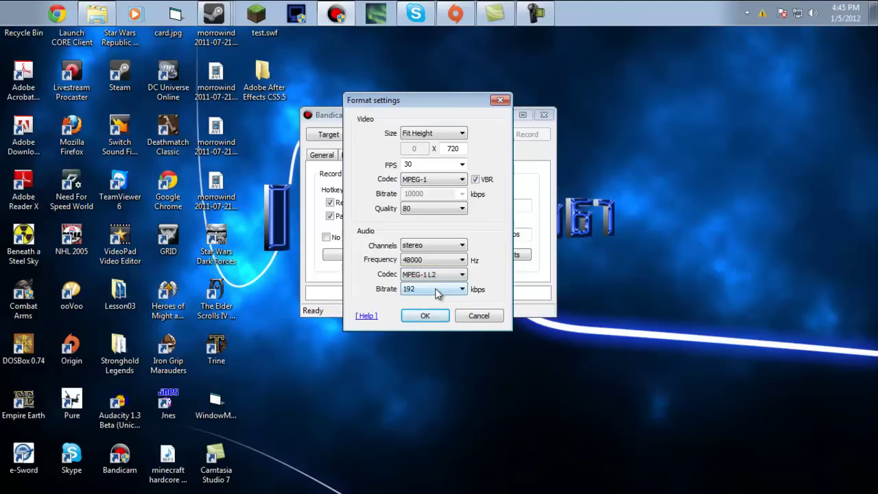
pyautogui.click(436, 289)
pyautogui.click(436, 291)
pyautogui.click(440, 315)
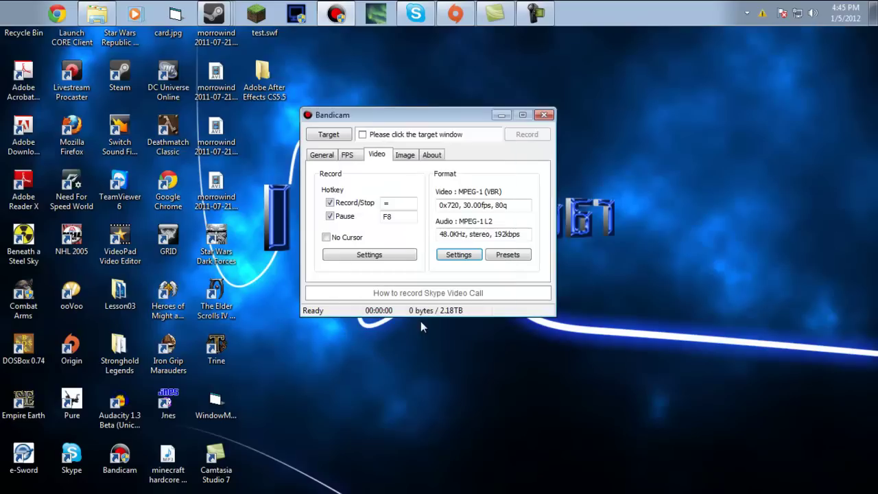
# Review the Image tab's Decimal hotkey and JPG - High quality format, nudging the window right.
pyautogui.click(406, 155)
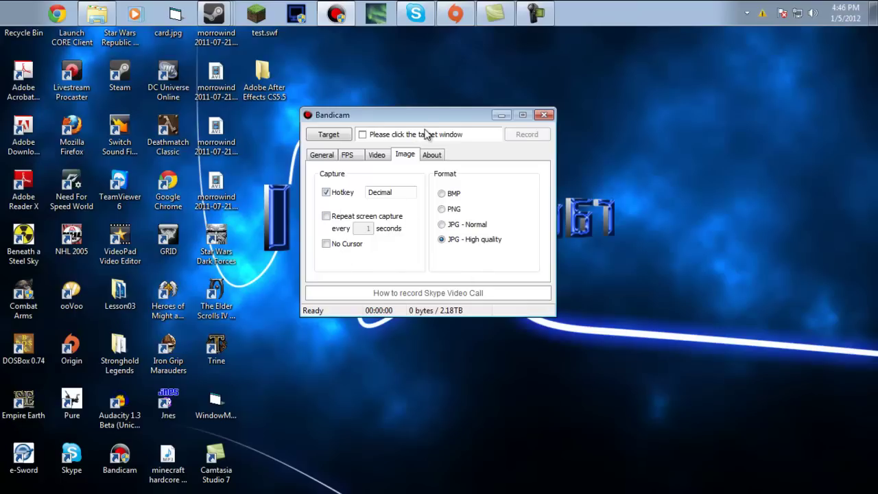
pyautogui.moveTo(422, 116); pyautogui.dragTo(470, 117)
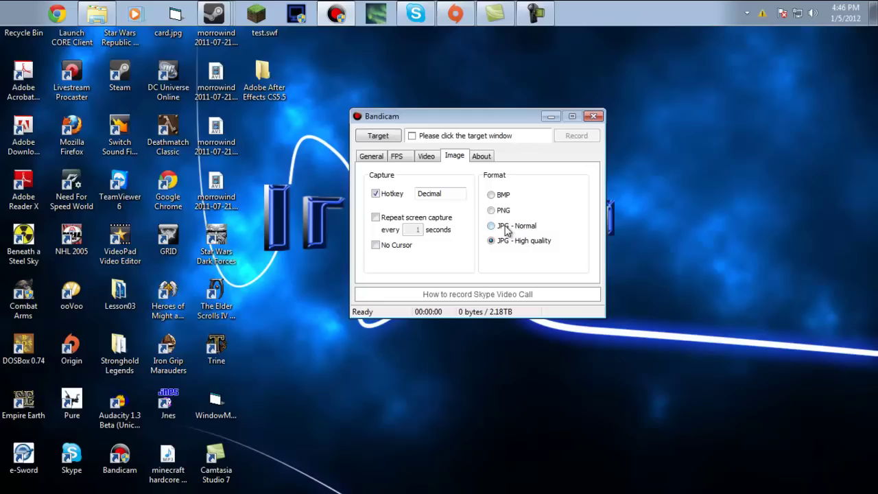
pyautogui.click(544, 27)
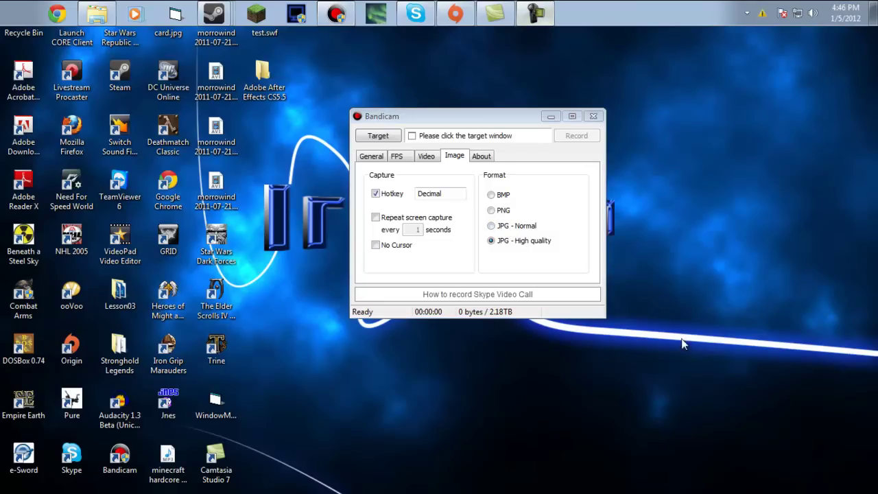